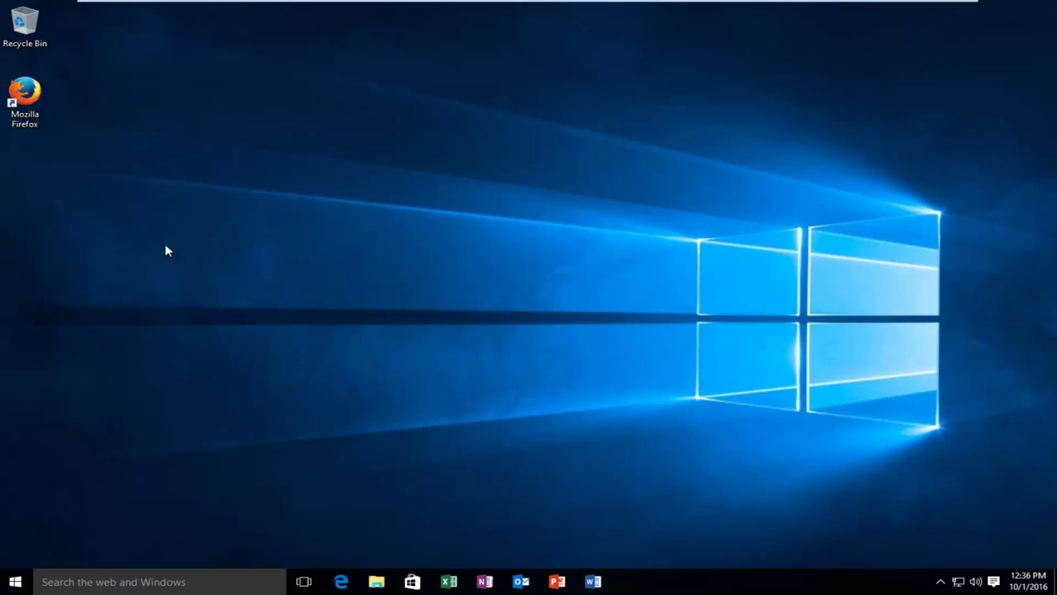
# Search the Start menu for 'verifier' and run the verifier command
pyautogui.click(15, 581)
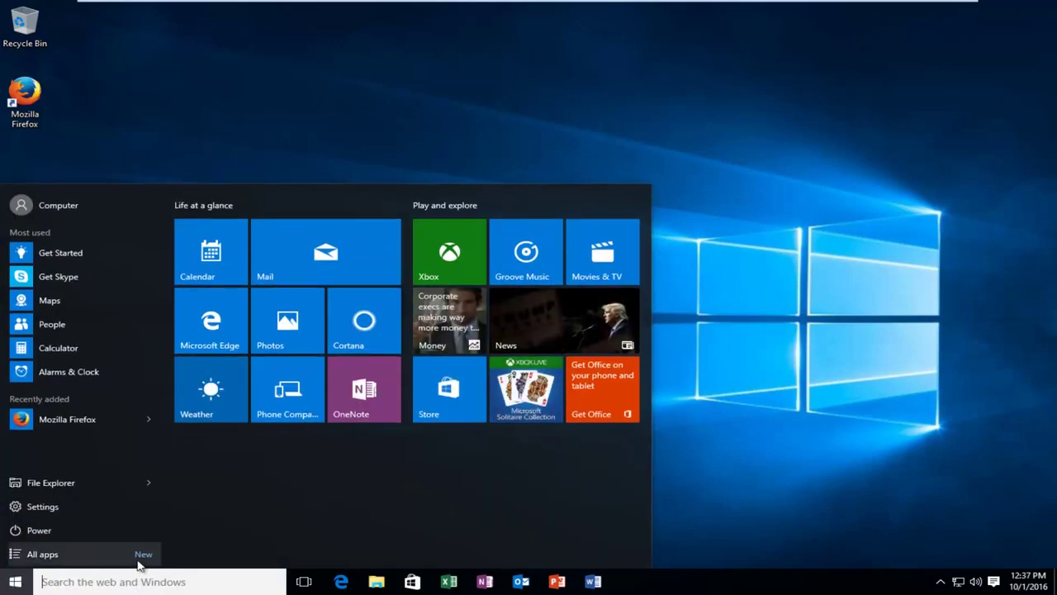
pyautogui.write('verifier')
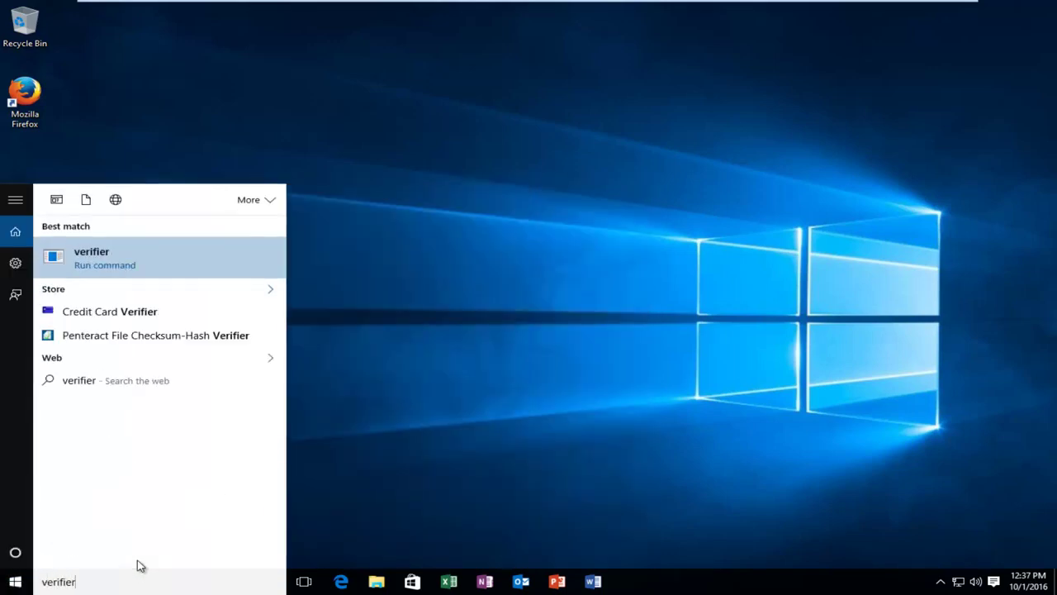
pyautogui.click(63, 260)
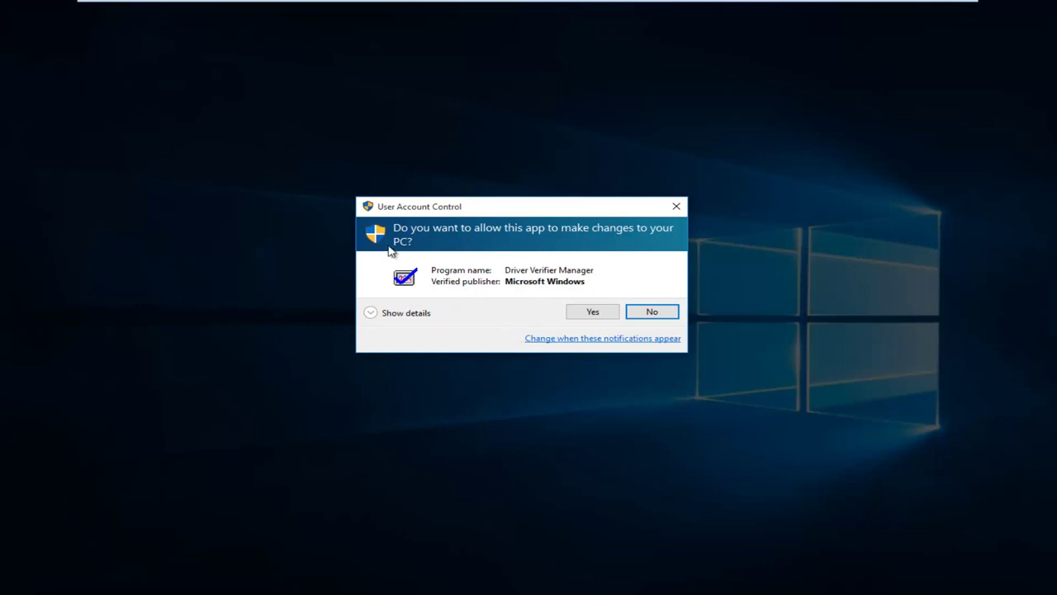
# Allow Driver Verifier Manager to run and choose 'Create custom settings (for code developers)'
pyautogui.click(590, 314)
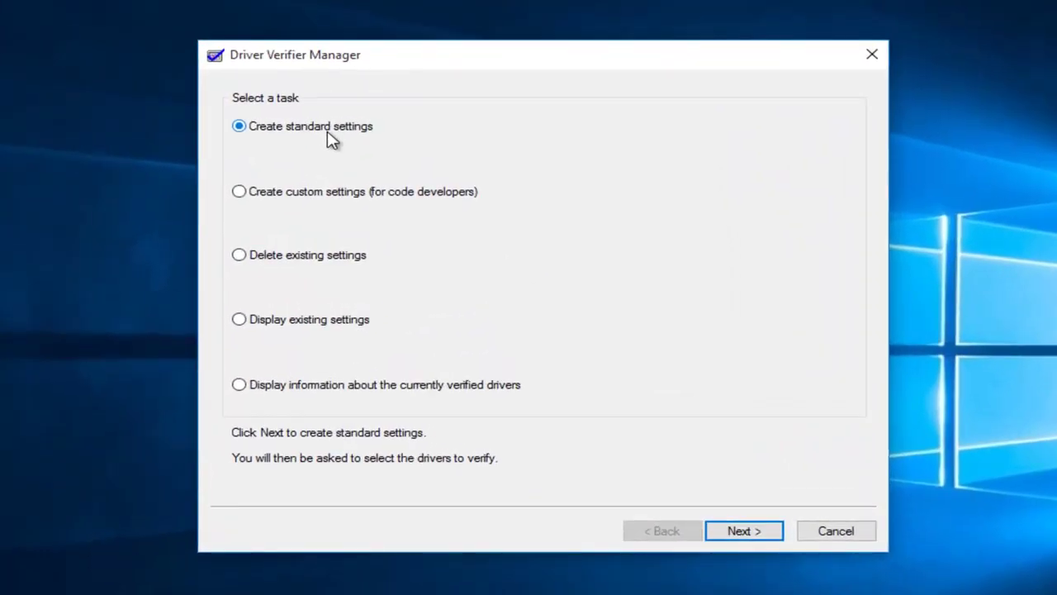
pyautogui.click(268, 197)
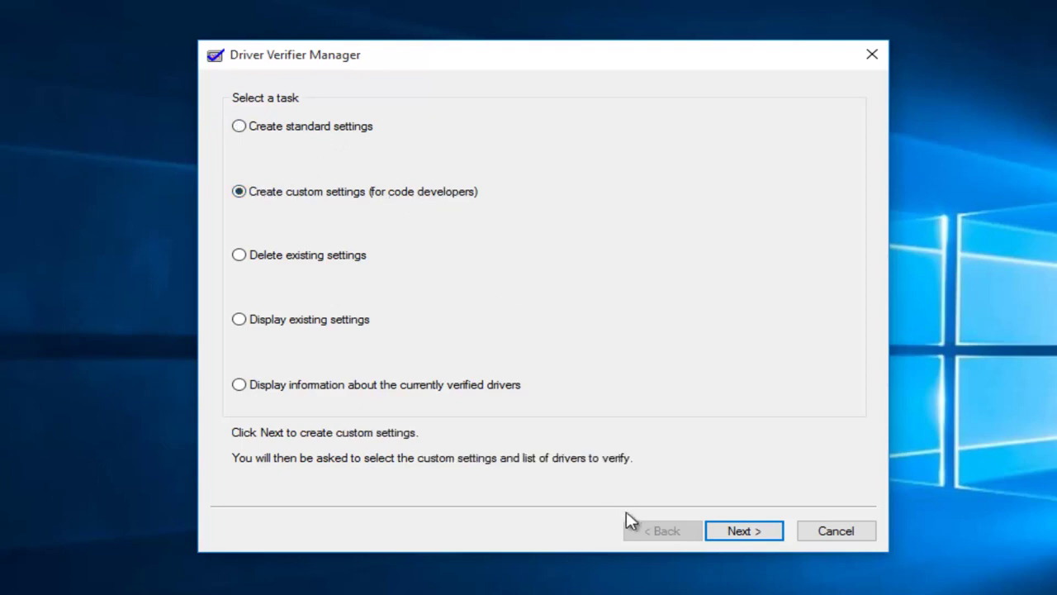
pyautogui.click(750, 533)
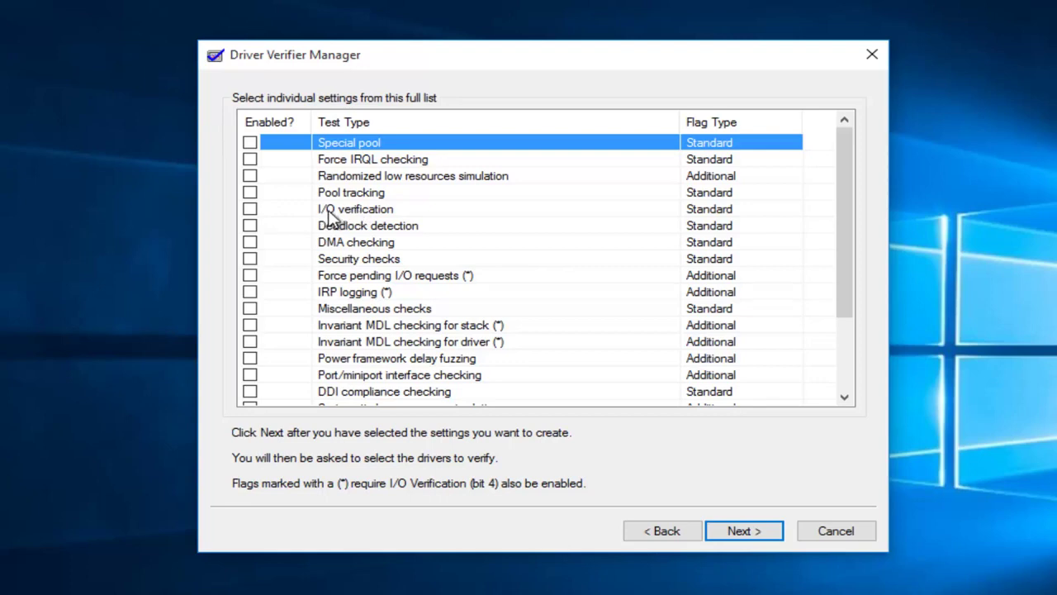
# Enable the I/O verification, Force pending I/O requests and IRP logging tests
pyautogui.click(252, 213)
pyautogui.click(251, 276)
pyautogui.click(250, 293)
pyautogui.click(739, 533)
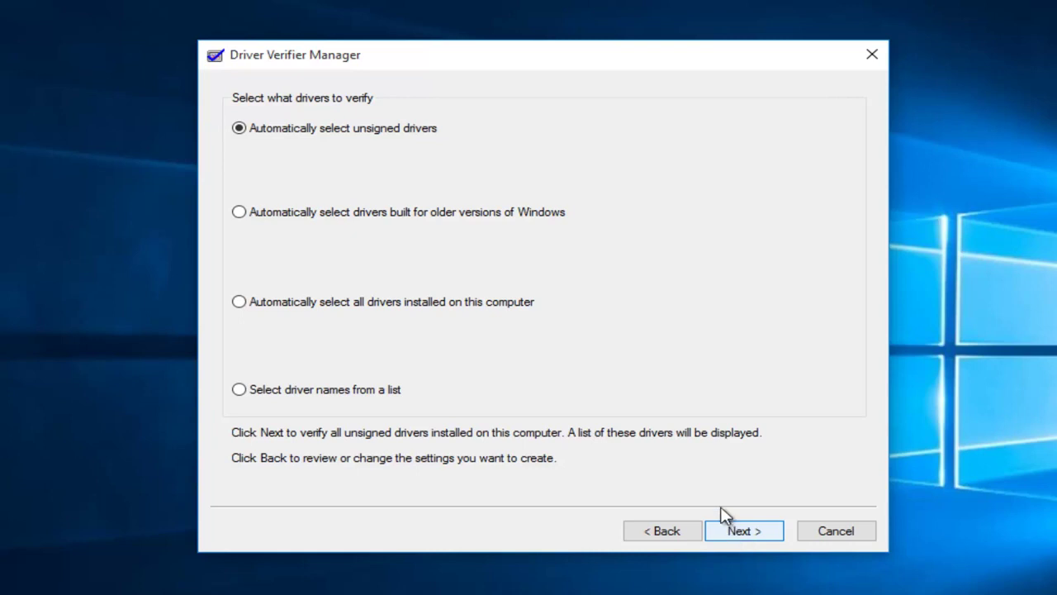
# Choose 'Select driver names from a list' to show all installed drivers
pyautogui.click(259, 393)
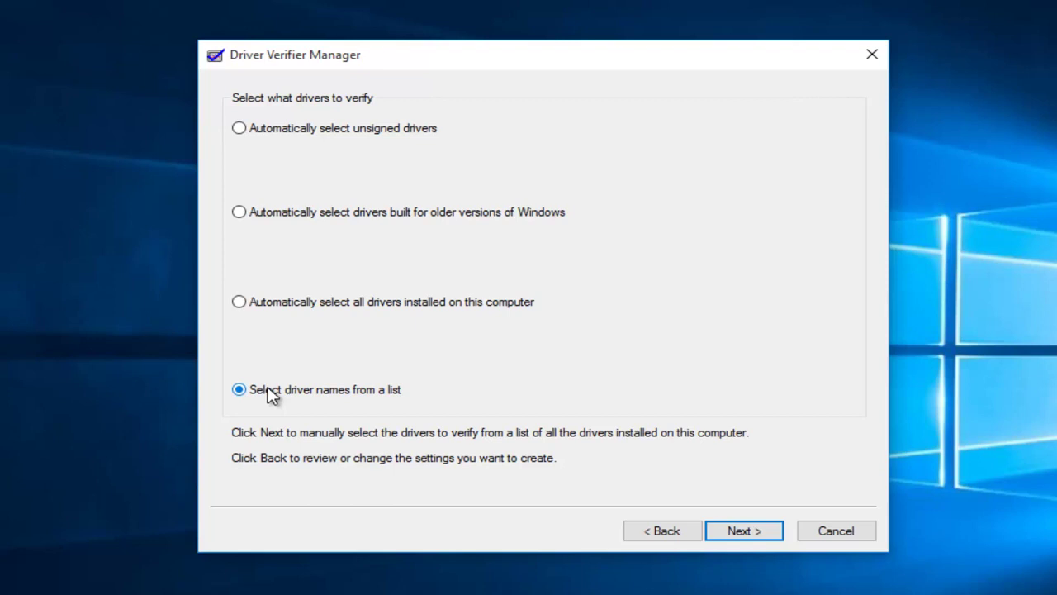
pyautogui.click(743, 533)
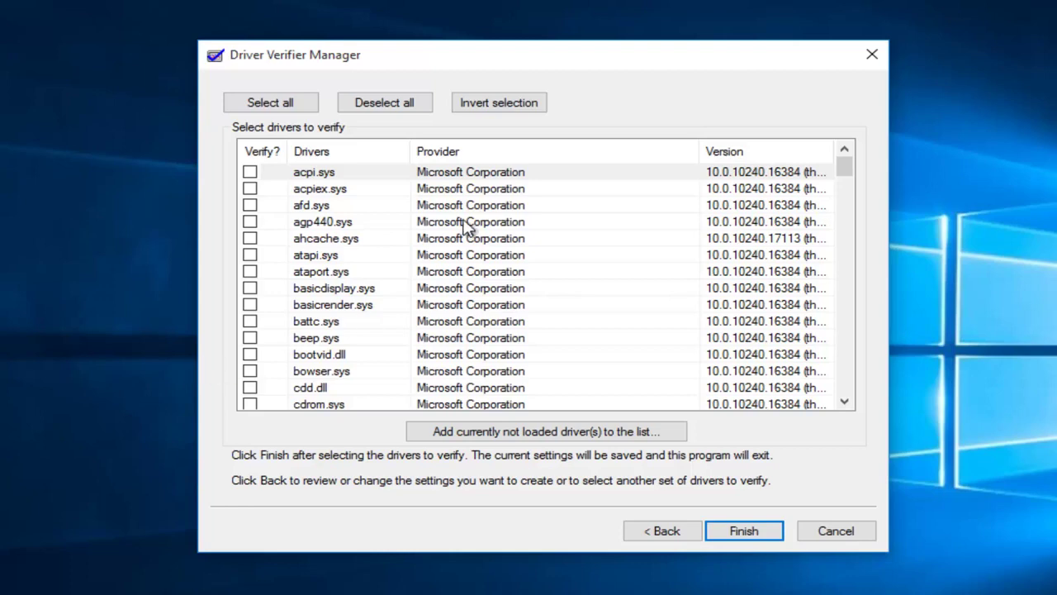
# Sort the installed-driver list by the Provider column
pyautogui.click(460, 153)
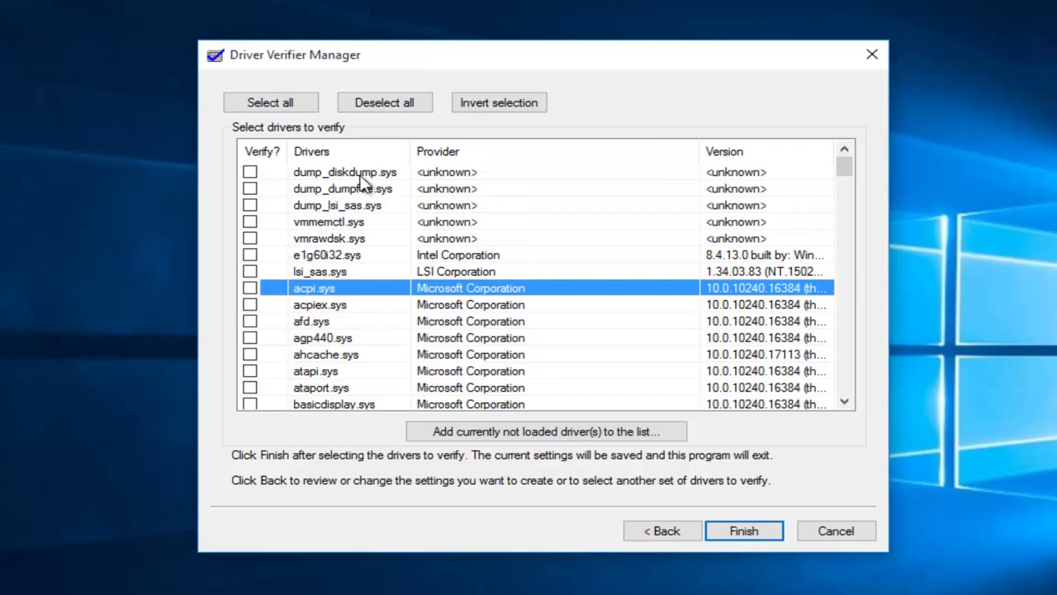
pyautogui.click(449, 304)
pyautogui.click(442, 341)
pyautogui.click(445, 274)
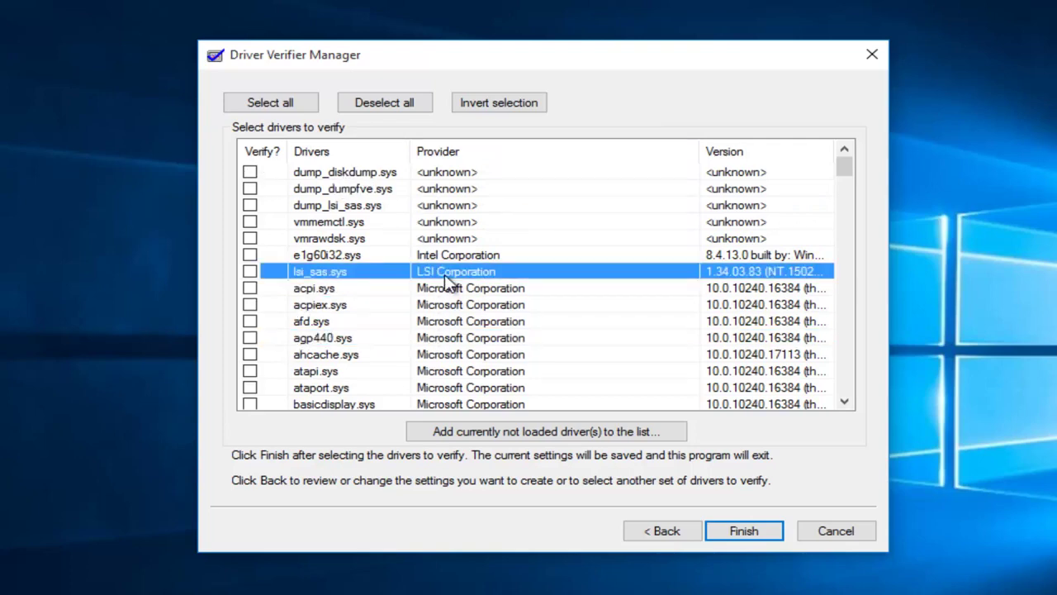
# Tick Verify? for dump_diskdump.sys, dump_dumpfve.sys, dump_lsi_sas.sys, vmmemctl.sys, vmrawdsk.sys, e1g60i32.sys and lsi_sas.sys
pyautogui.click(249, 172)
pyautogui.click(250, 189)
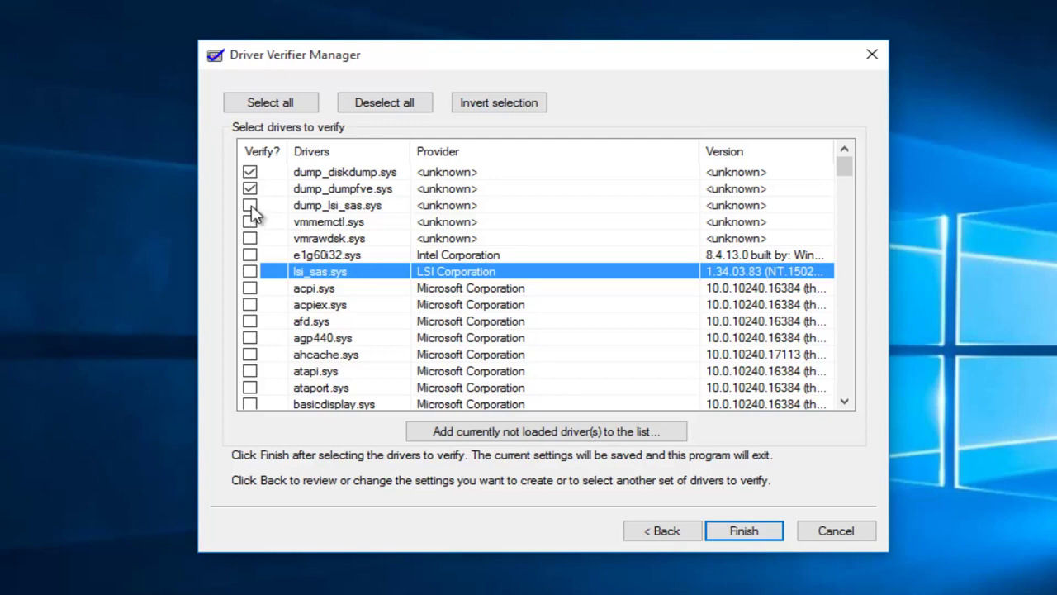
pyautogui.click(250, 206)
pyautogui.click(250, 221)
pyautogui.click(249, 239)
pyautogui.click(249, 239)
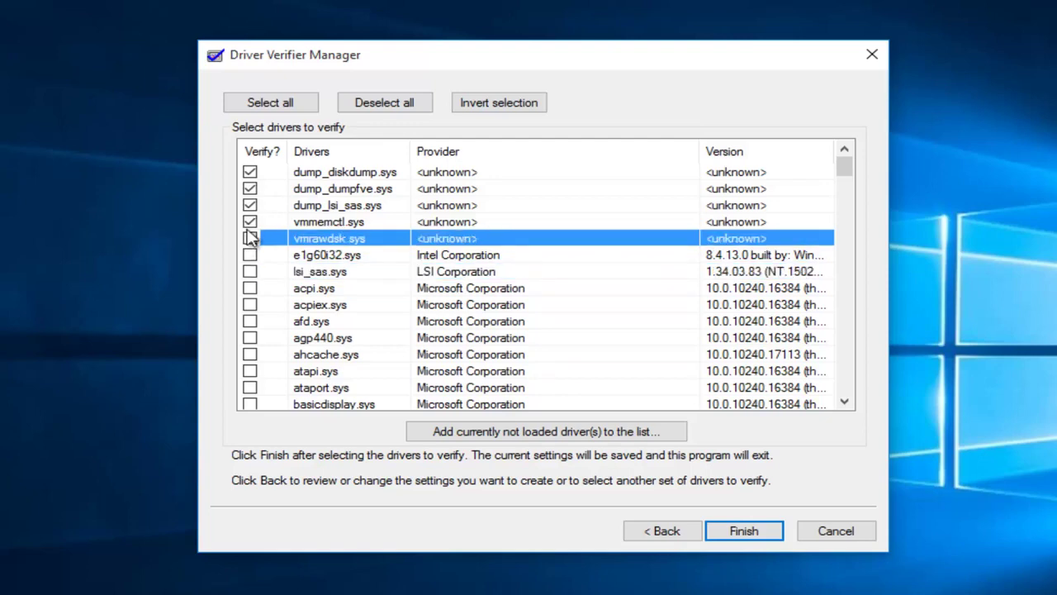
pyautogui.click(249, 255)
pyautogui.click(250, 273)
# Finish the verifier settings and dismiss the restart-required message with OK
pyautogui.click(745, 531)
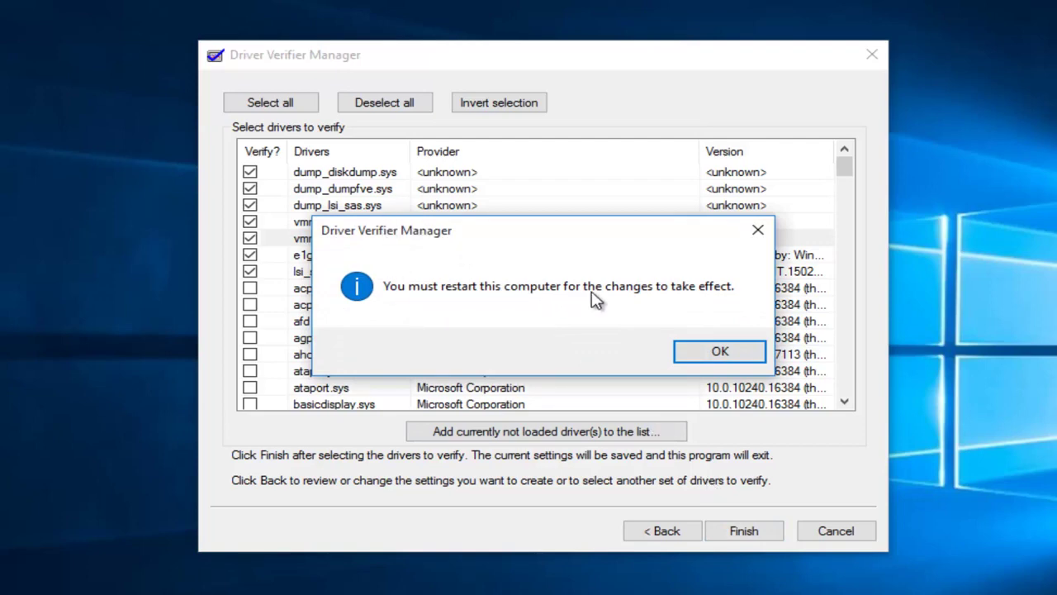
pyautogui.click(716, 353)
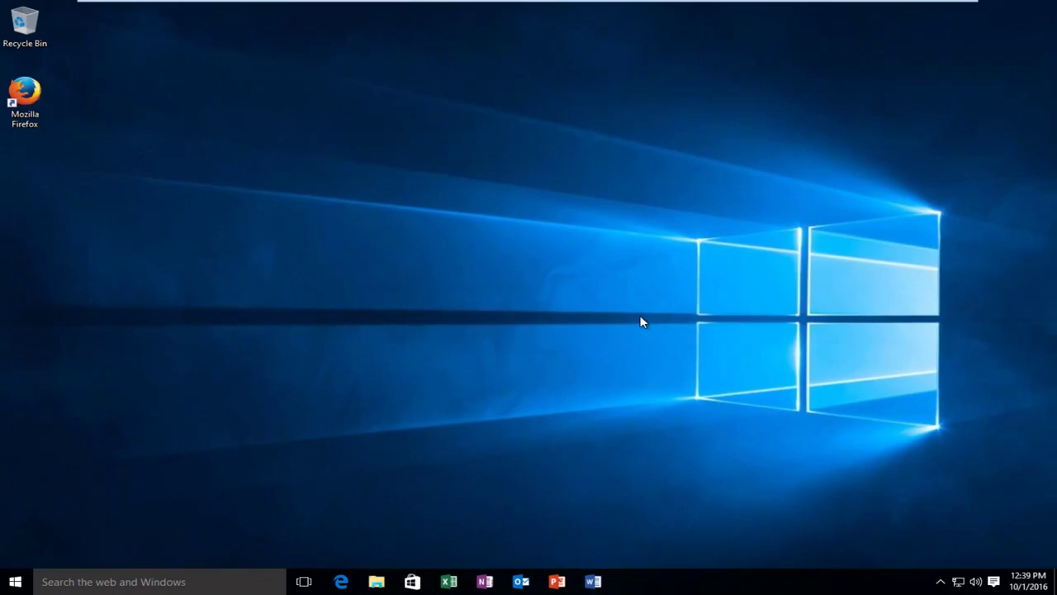
# Restart Windows from the Start menu's Power options
pyautogui.click(16, 581)
pyautogui.click(56, 535)
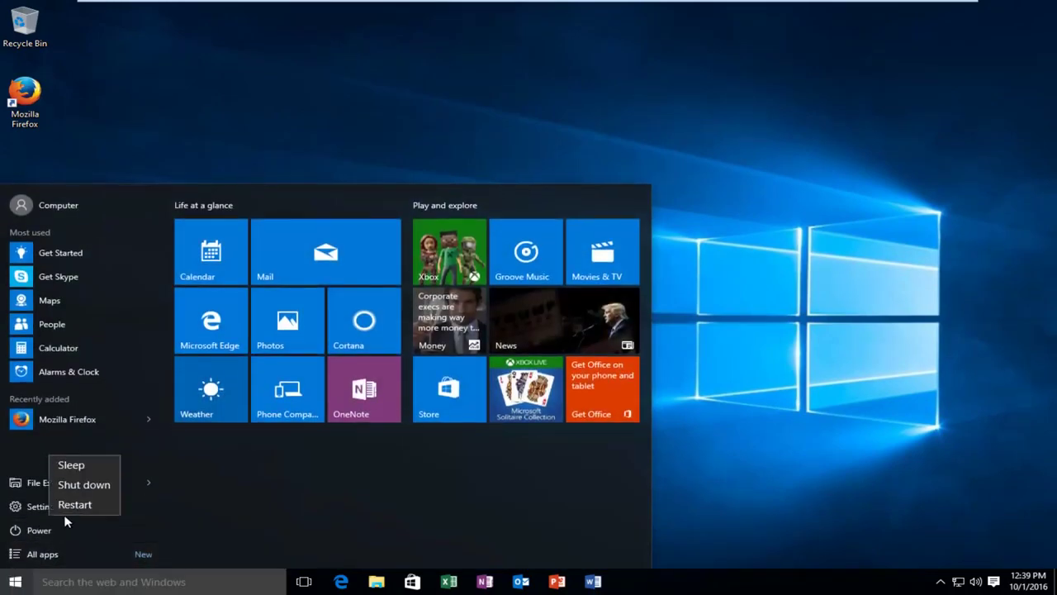
pyautogui.click(95, 482)
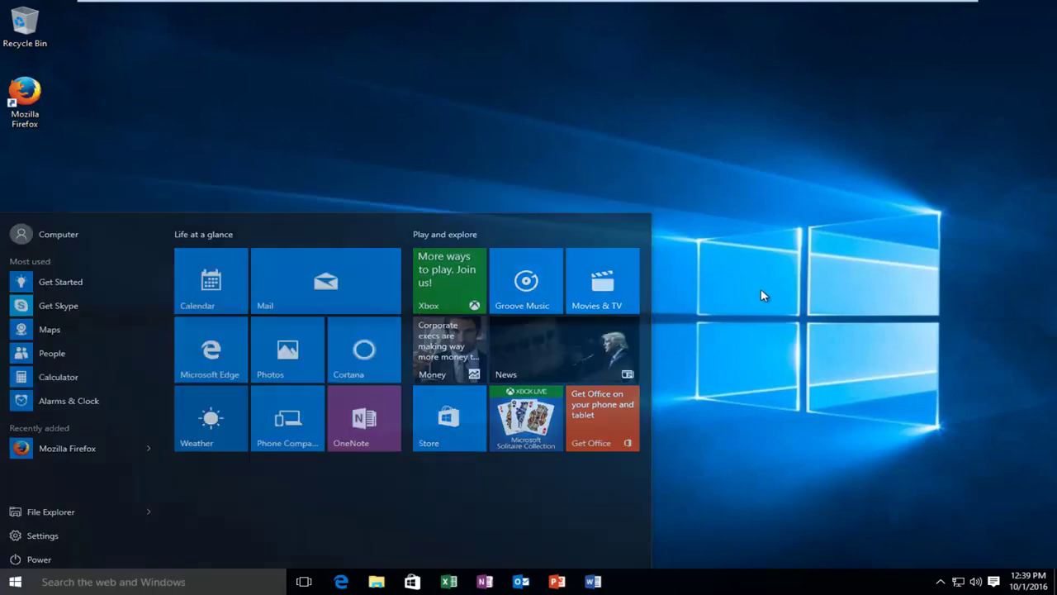
pyautogui.moveTo(234, 286); pyautogui.dragTo(265, 352)
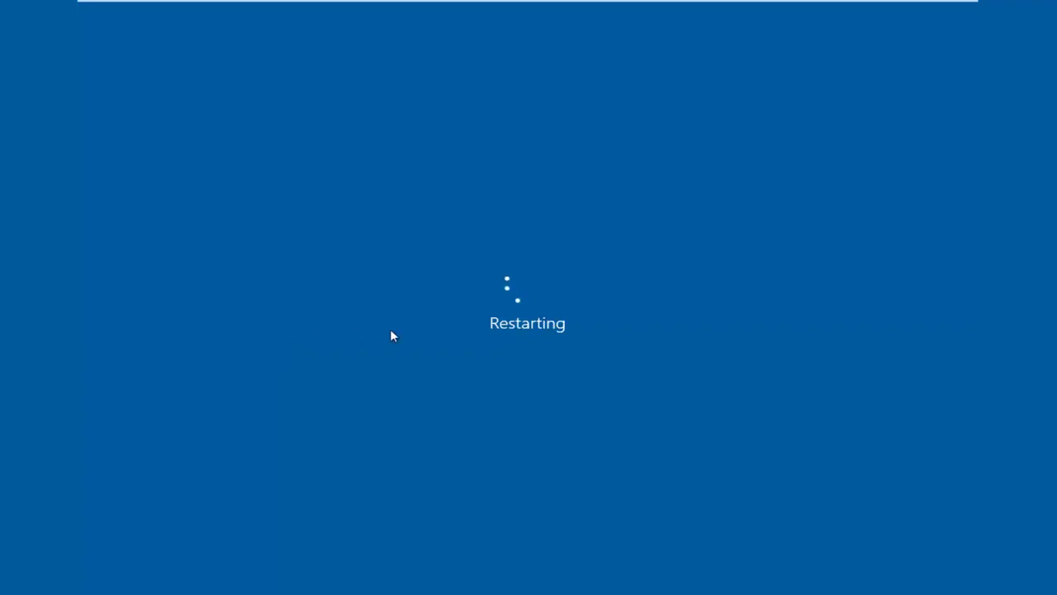